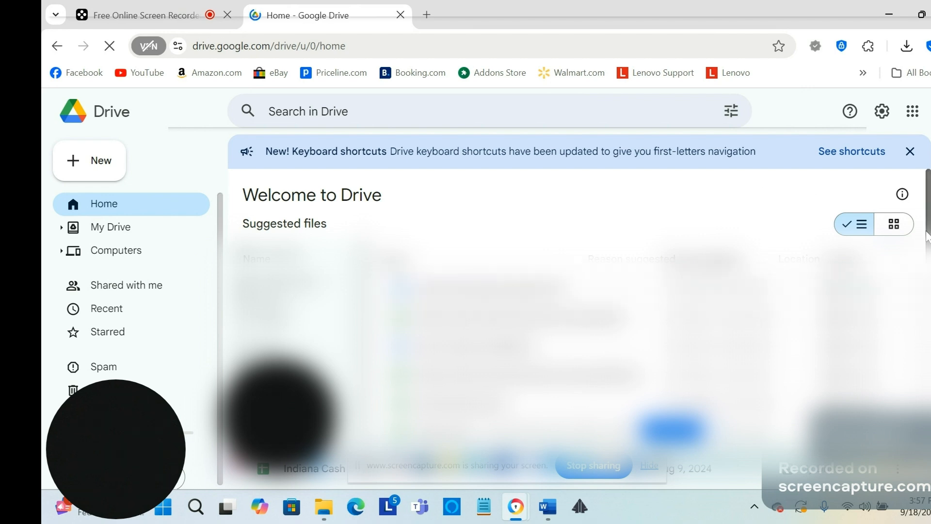
Open My Drive to list its files.
scroll(577, 340, down, 2)
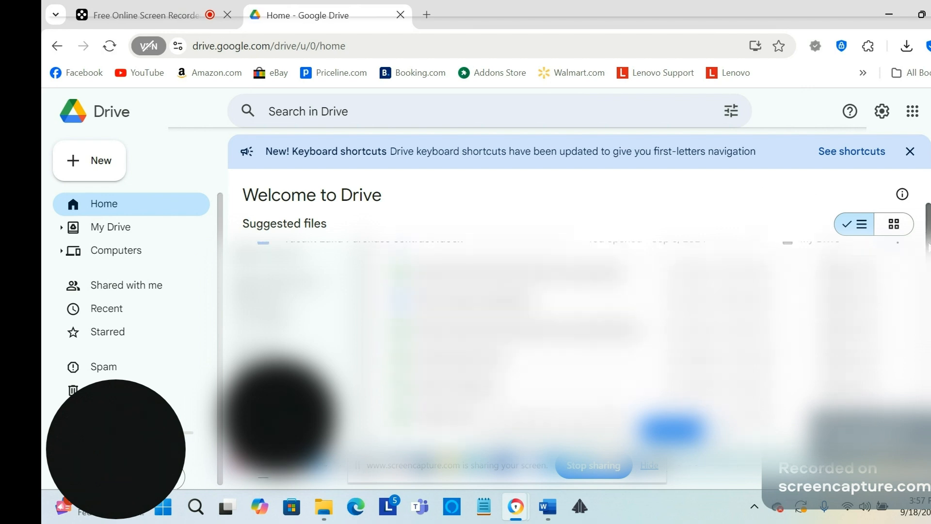
scroll(577, 340, up, 1)
scroll(577, 340, up, 1)
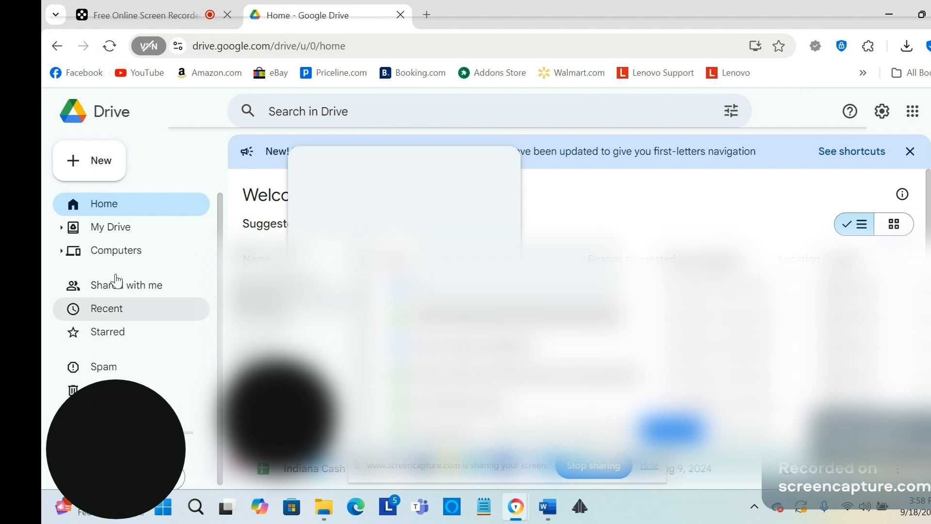
click(95, 235)
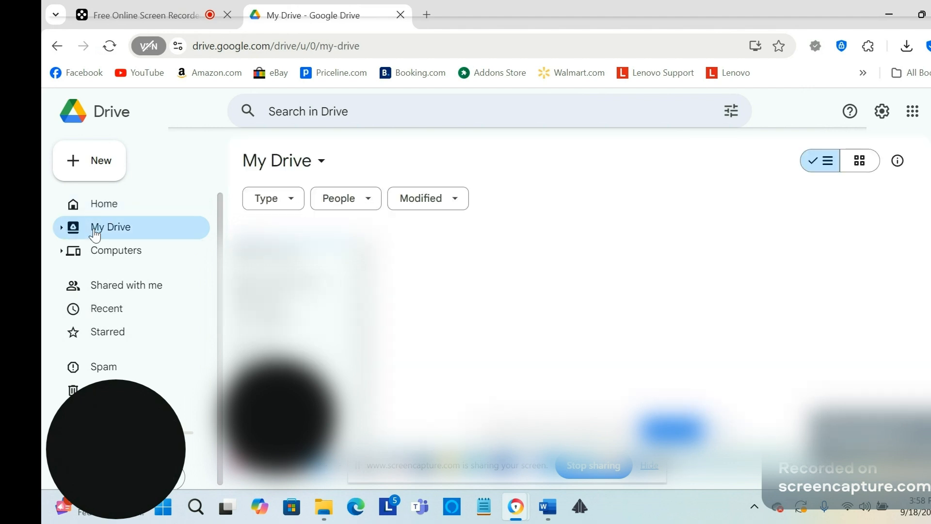
Upload the Property Export Individual+Cash+Buyers+Vacant+Land+Sept+2024 spreadsheet from the Downloads folder to My Drive and open it.
click(93, 173)
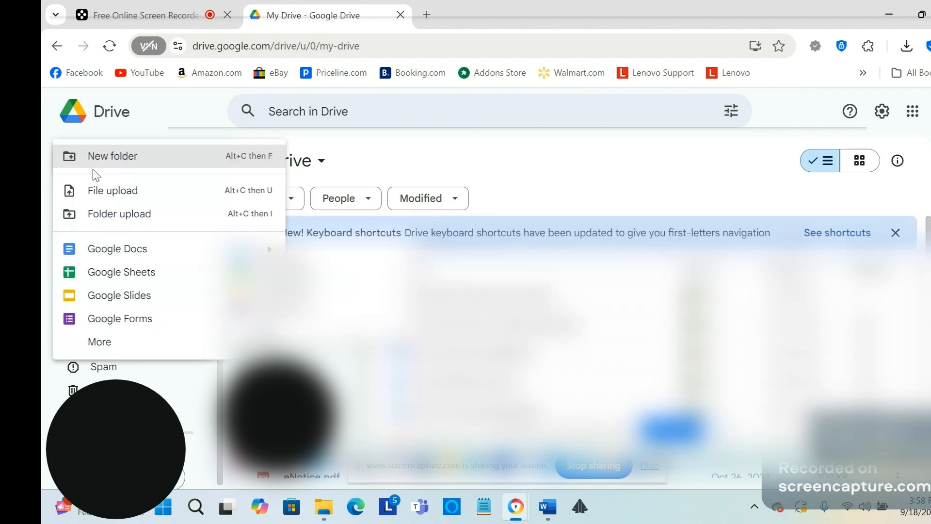
click(120, 211)
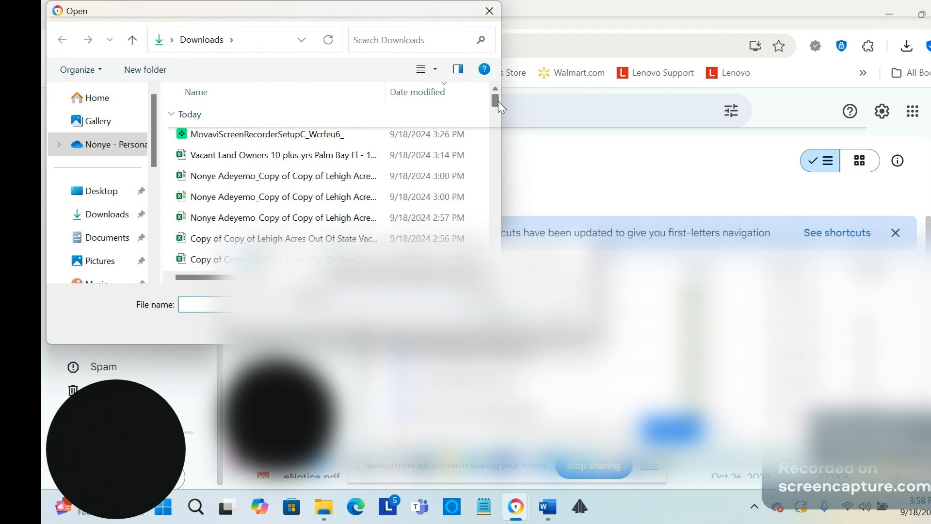
drag(498, 100, 497, 104)
scroll(496, 103, down, 1)
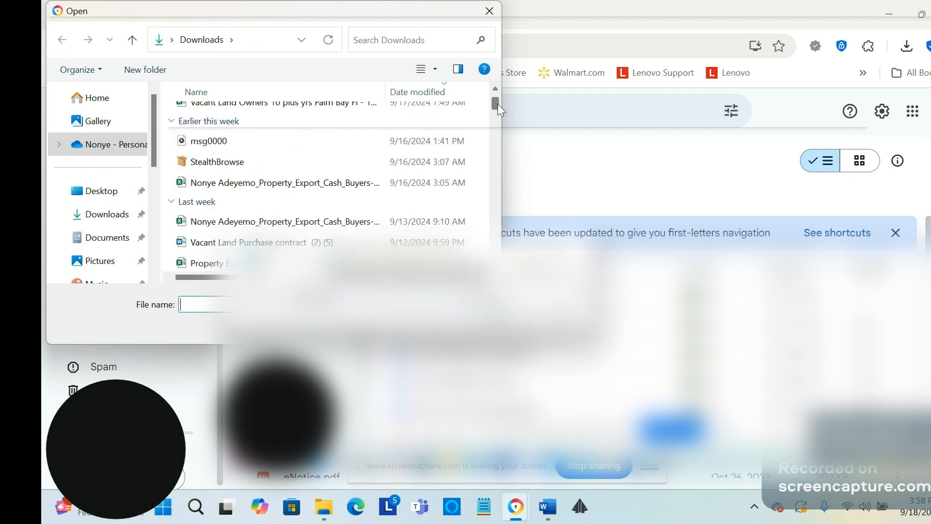
scroll(498, 104, down, 1)
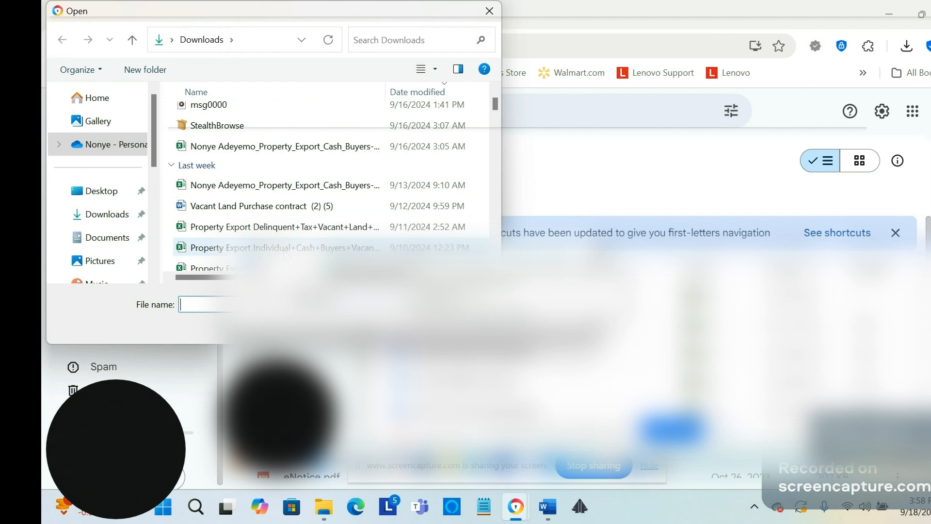
click(285, 252)
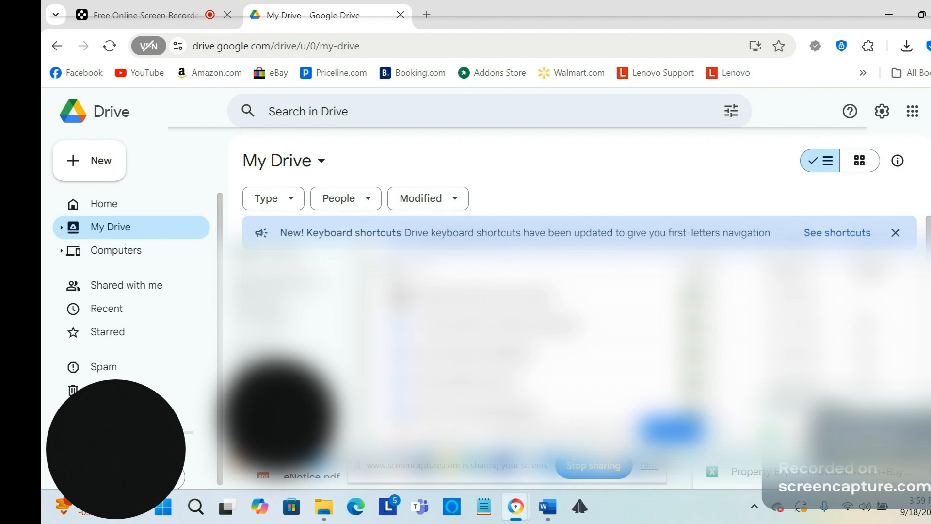
click(803, 474)
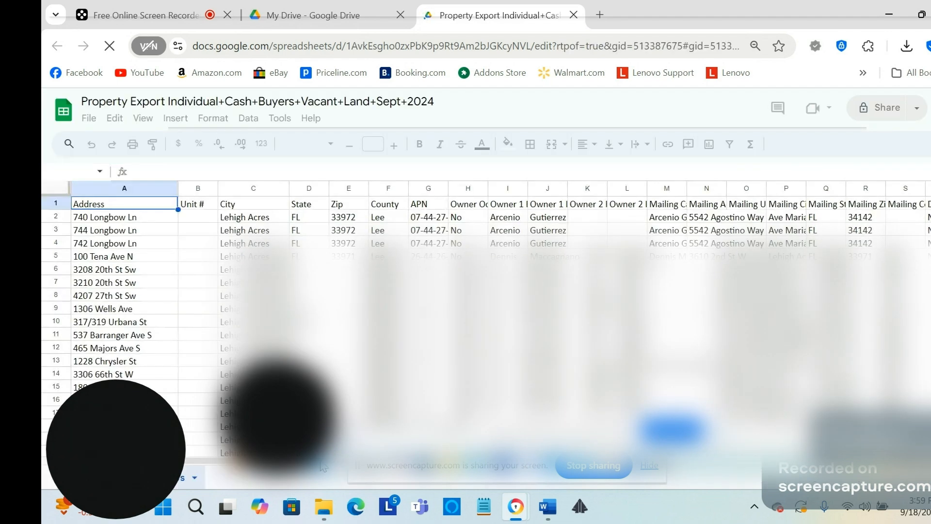
Widen the Mailing Unit #, Mailing Care of Name and Mailing City columns so their headers and entries fit.
scroll(375, 466, right, 1)
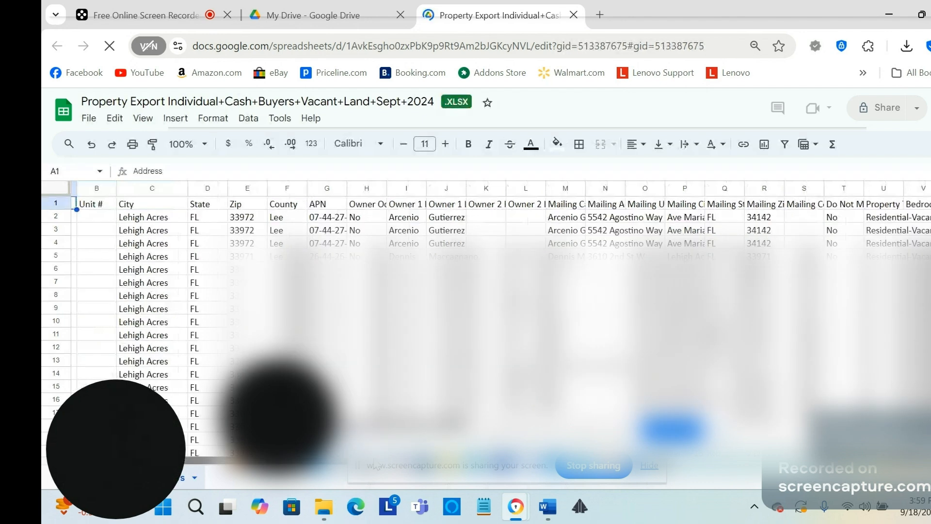
scroll(375, 465, right, 3)
scroll(418, 468, right, 1)
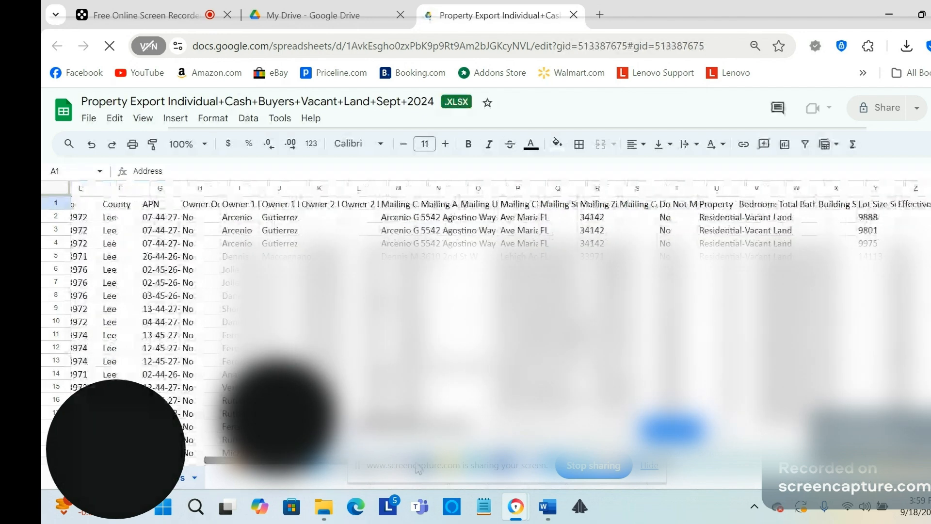
scroll(418, 468, right, 4)
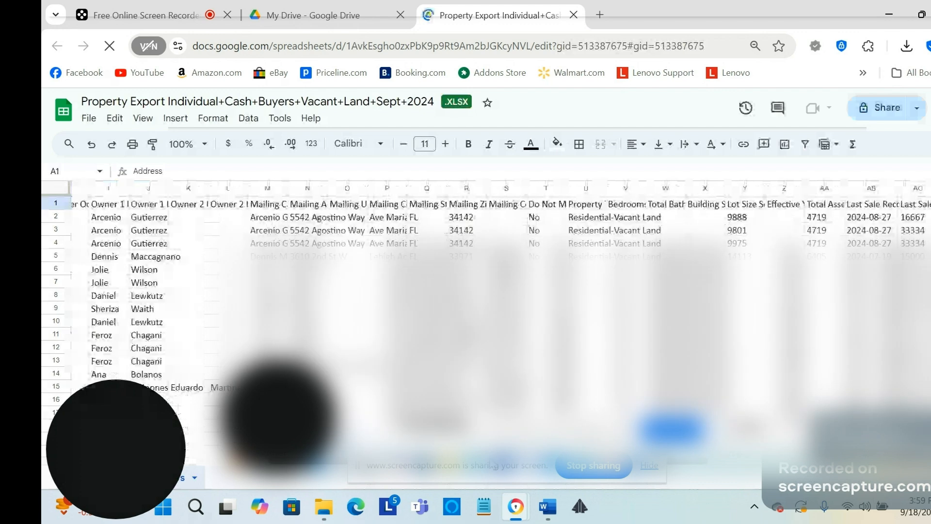
scroll(493, 466, right, 1)
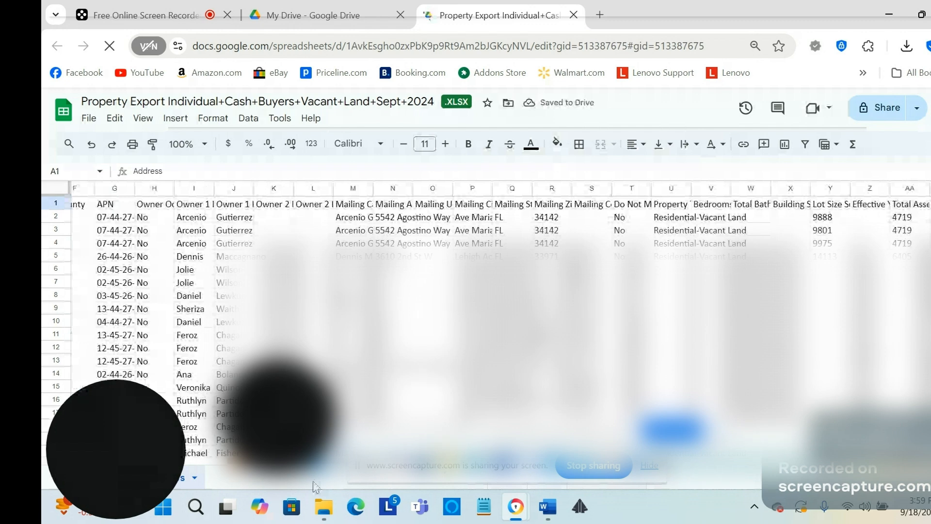
drag(308, 469, 382, 494)
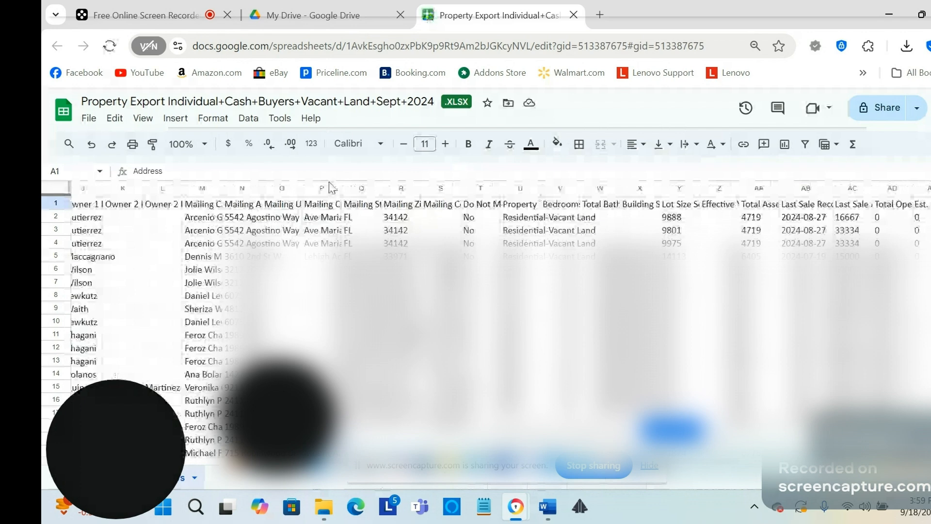
drag(302, 188, 367, 189)
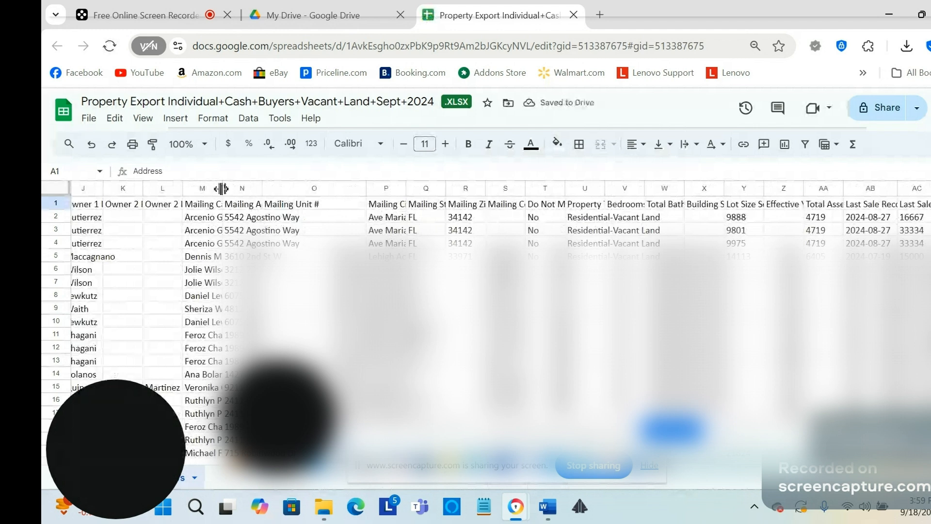
drag(222, 189, 270, 188)
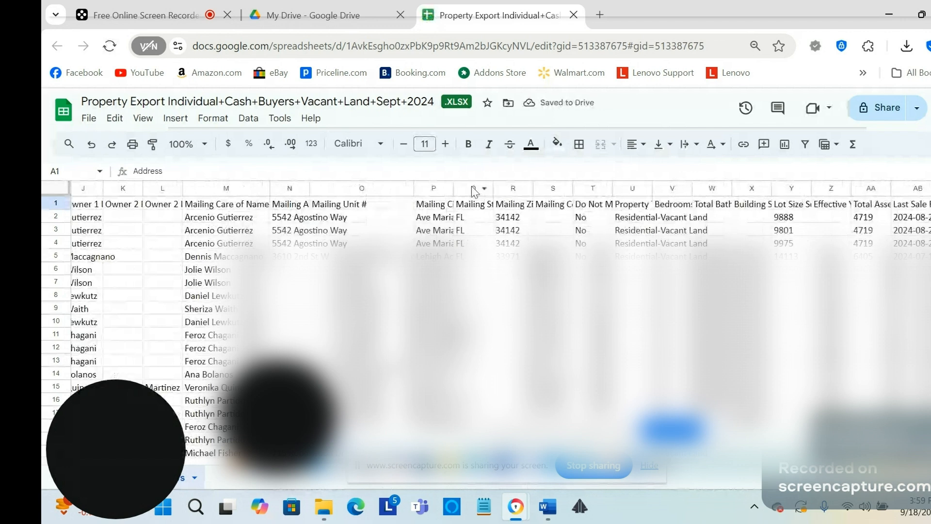
drag(454, 186, 495, 189)
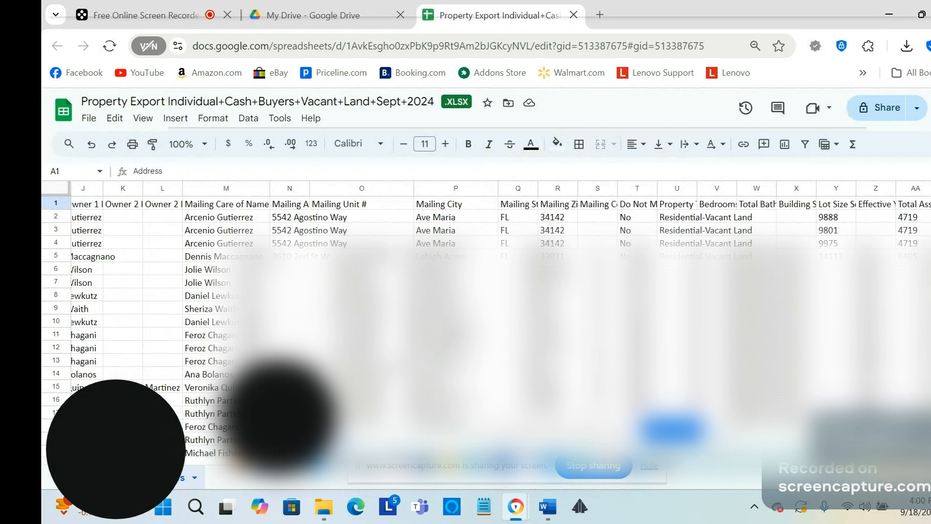
Look through the property records down to the end of the list and return to the header row.
scroll(484, 320, down, 20)
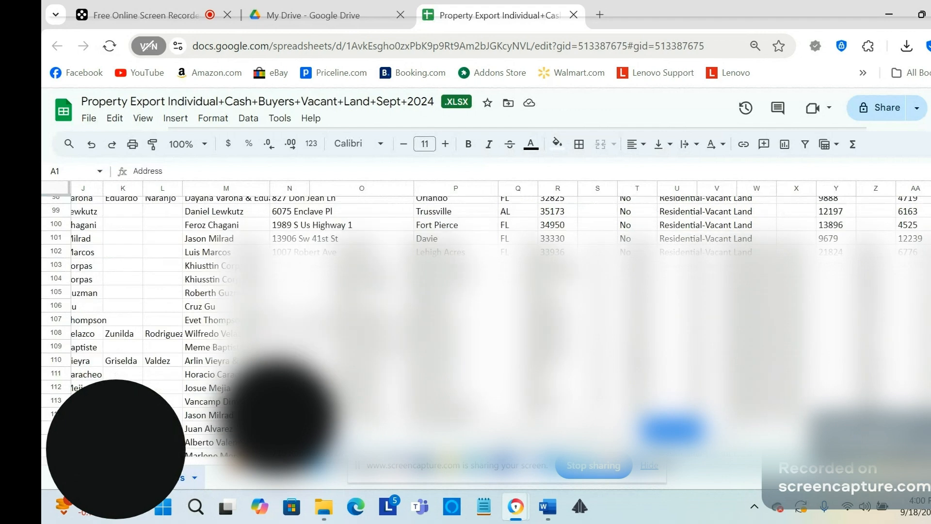
scroll(485, 320, down, 20)
scroll(485, 320, up, 20)
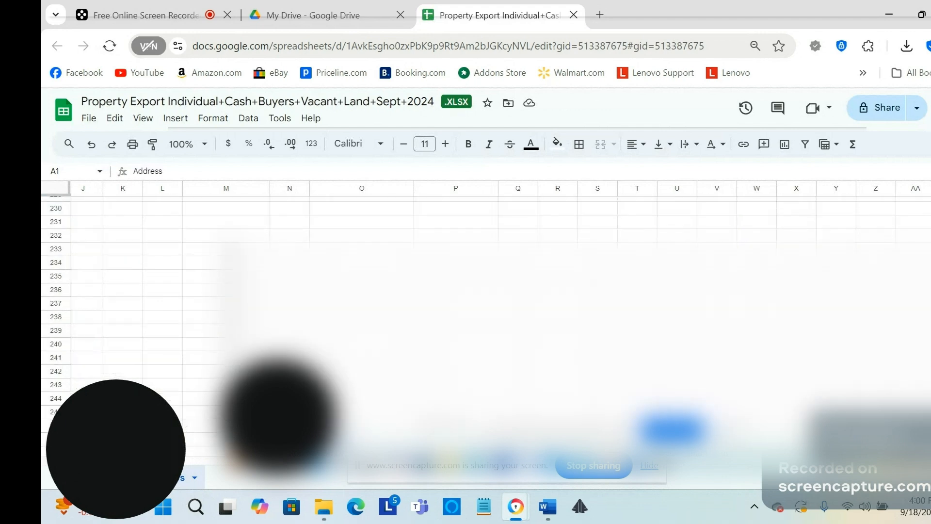
scroll(485, 320, up, 20)
scroll(485, 320, down, 2)
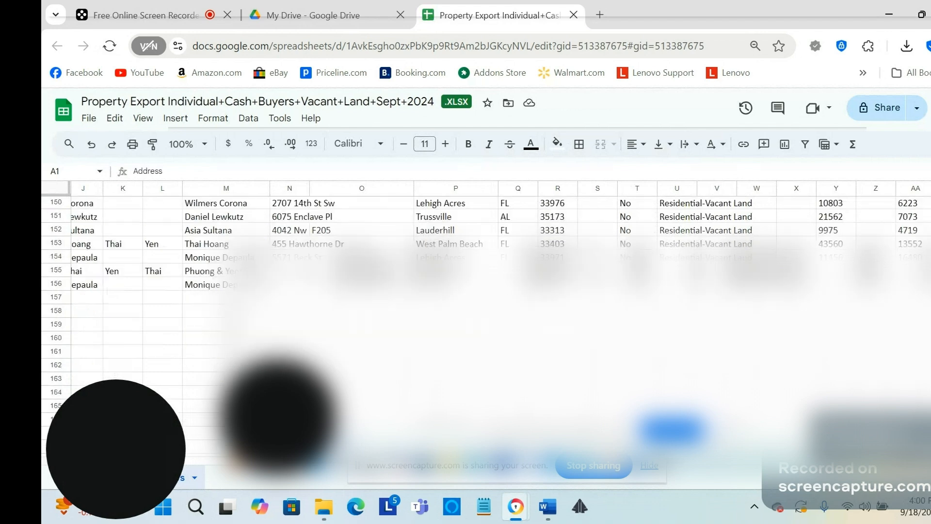
scroll(485, 320, up, 20)
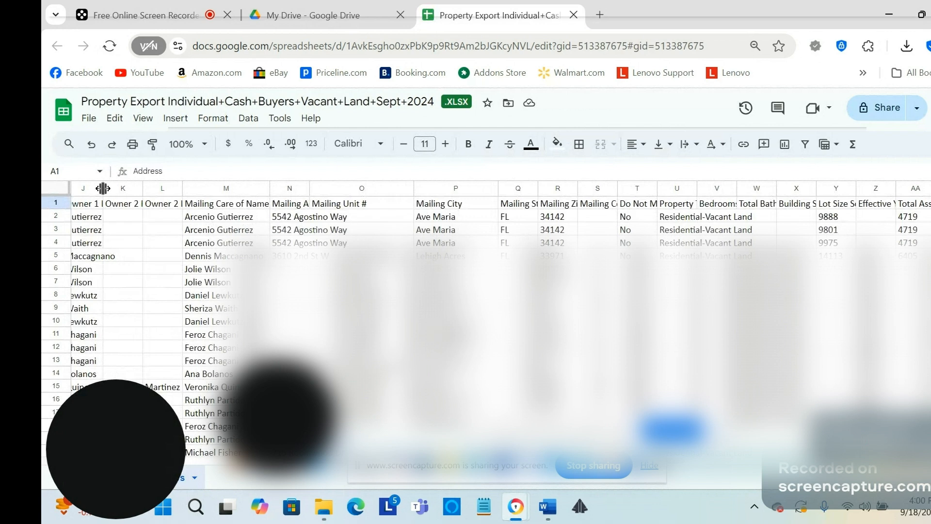
Widen the Owner 1 Last Name, Owner 2 First Name, Owner 2 Last Name and Mailing Care of Name columns.
drag(103, 188, 143, 191)
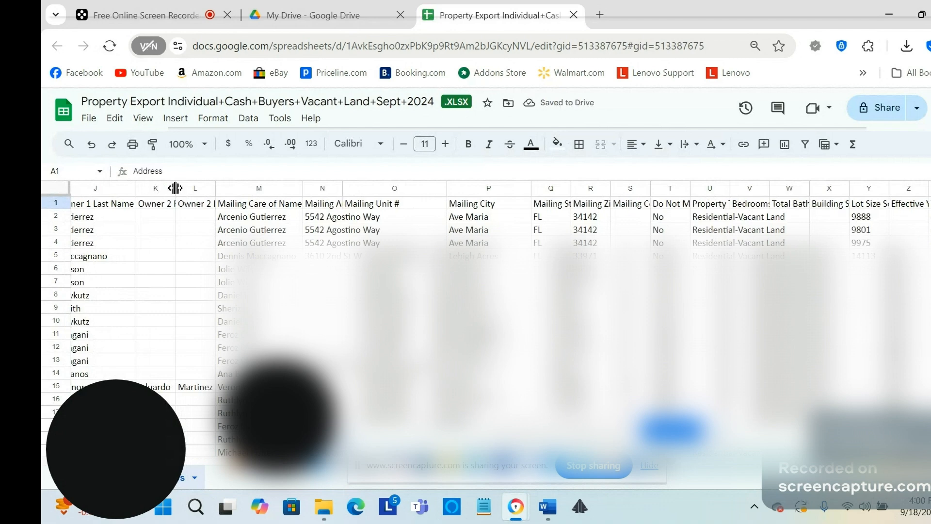
drag(175, 188, 287, 187)
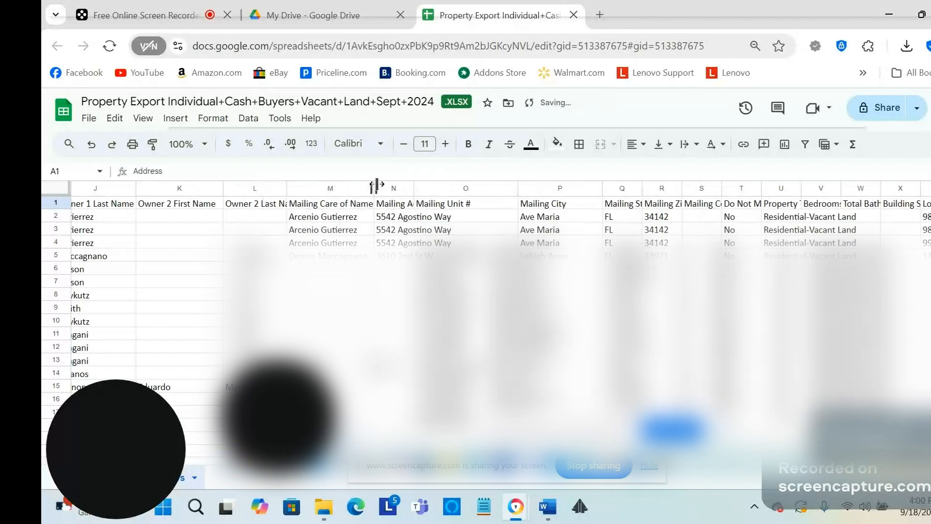
drag(376, 184, 388, 186)
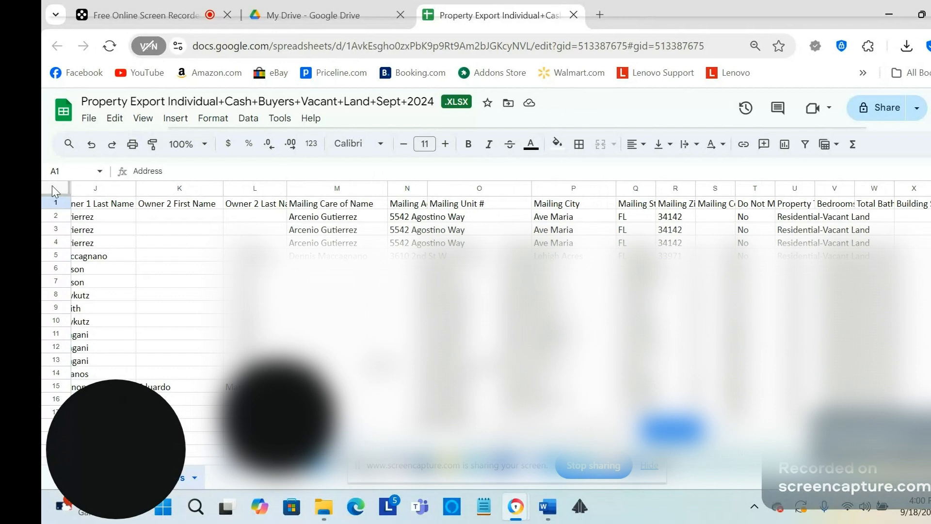
Widen the Mailing Address column so the full header and street addresses fit inside it.
click(52, 185)
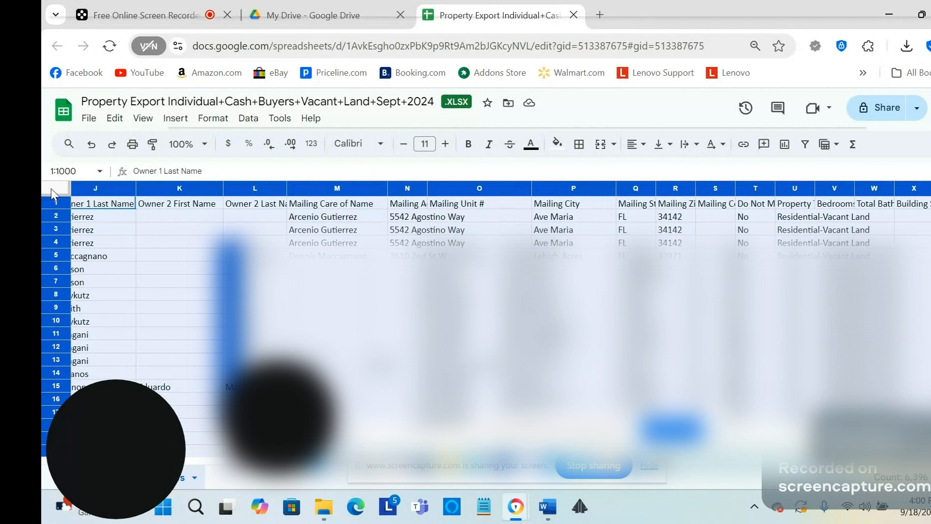
click(100, 256)
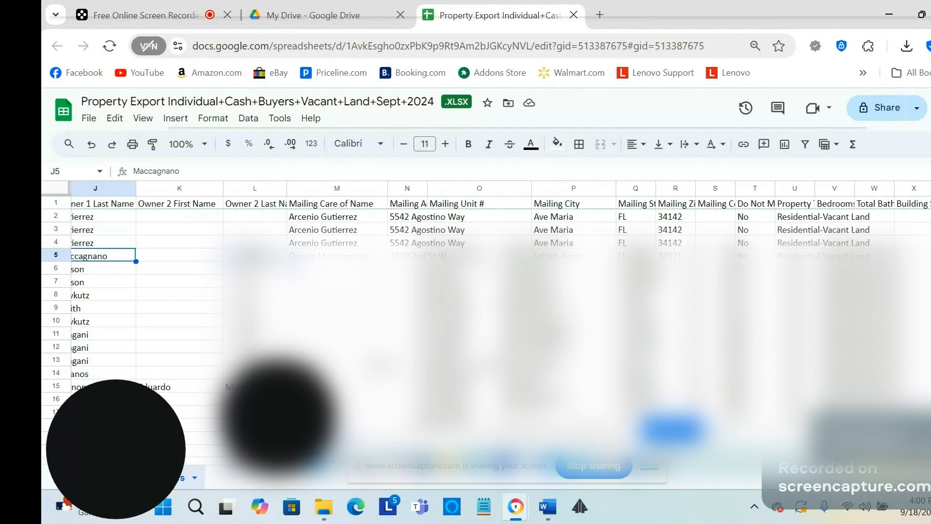
scroll(300, 467, right, 3)
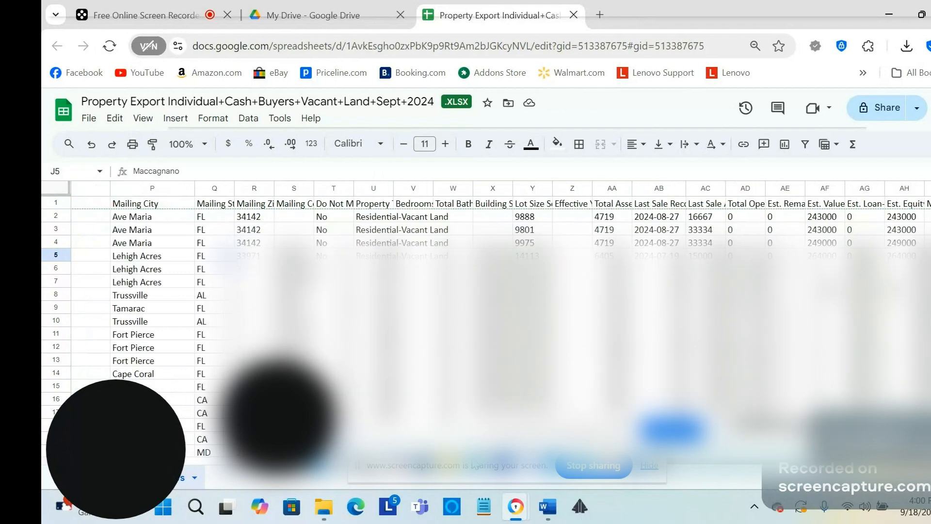
scroll(475, 466, right, 3)
scroll(495, 469, left, 2)
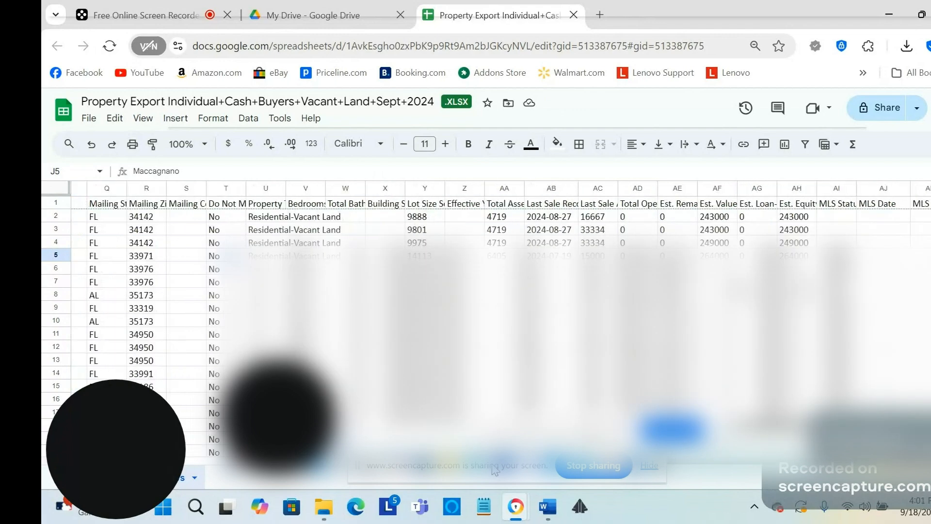
scroll(494, 470, left, 3)
scroll(501, 317, left, 1)
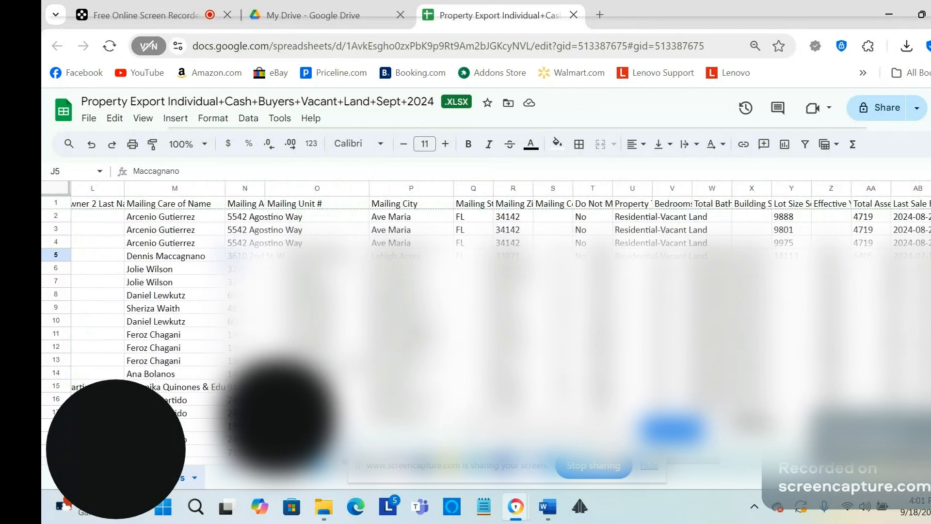
scroll(501, 318, right, 1)
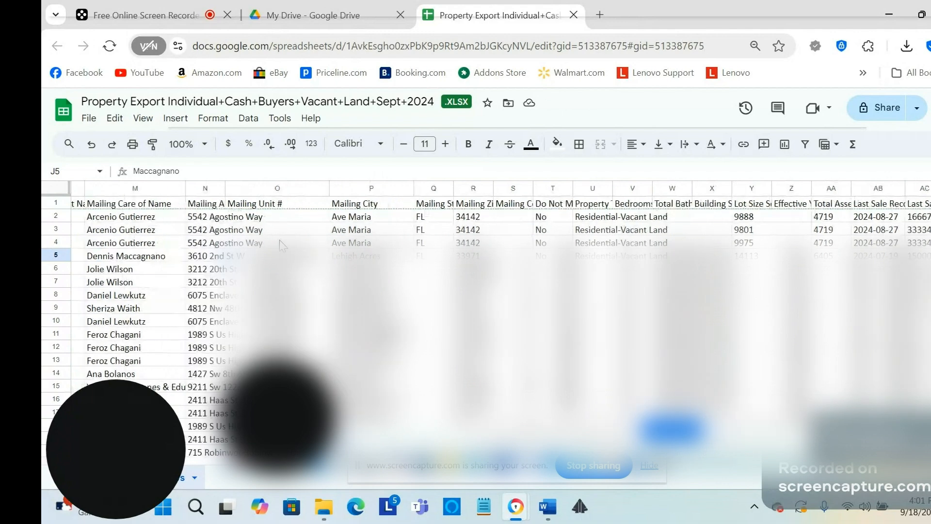
drag(227, 188, 331, 190)
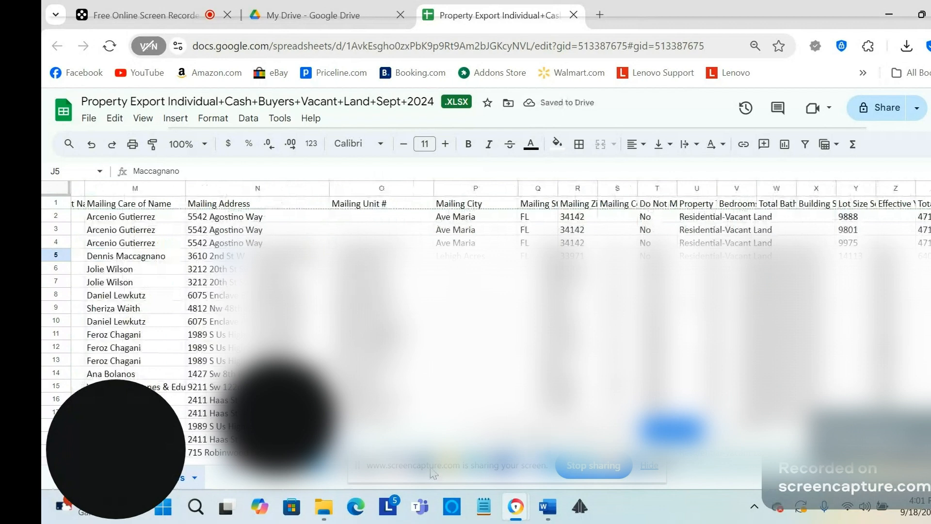
Hide the screen-sharing notification and review the sheet's first columns, from Address through the owner names.
click(650, 466)
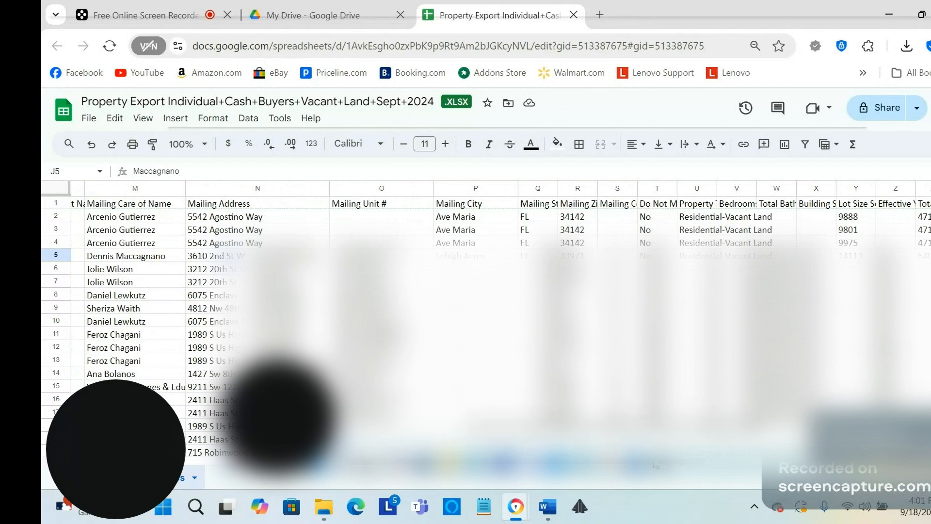
scroll(647, 467, left, 3)
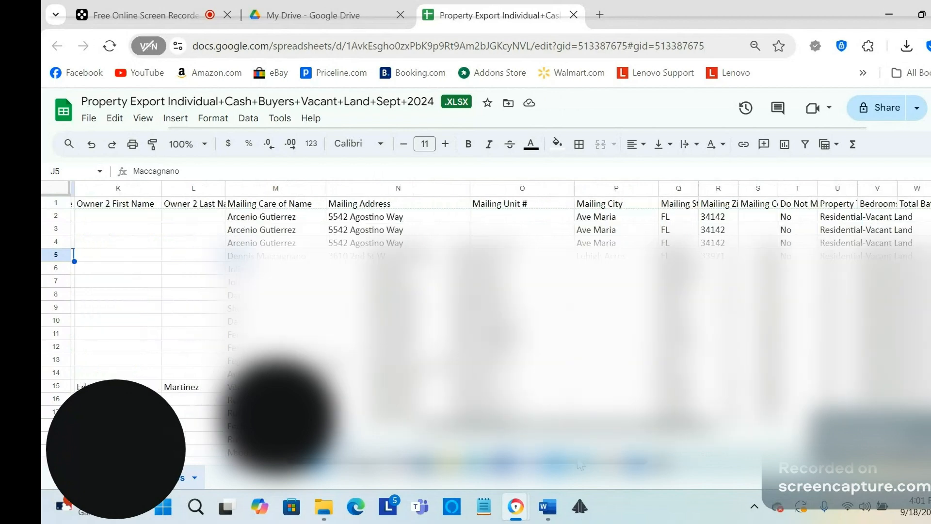
scroll(581, 465, left, 5)
scroll(468, 474, left, 4)
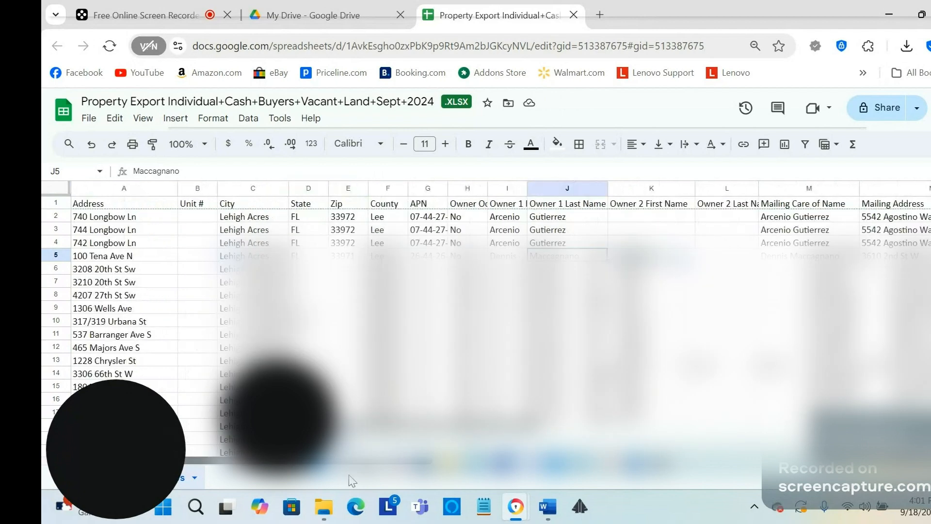
scroll(352, 480, right, 3)
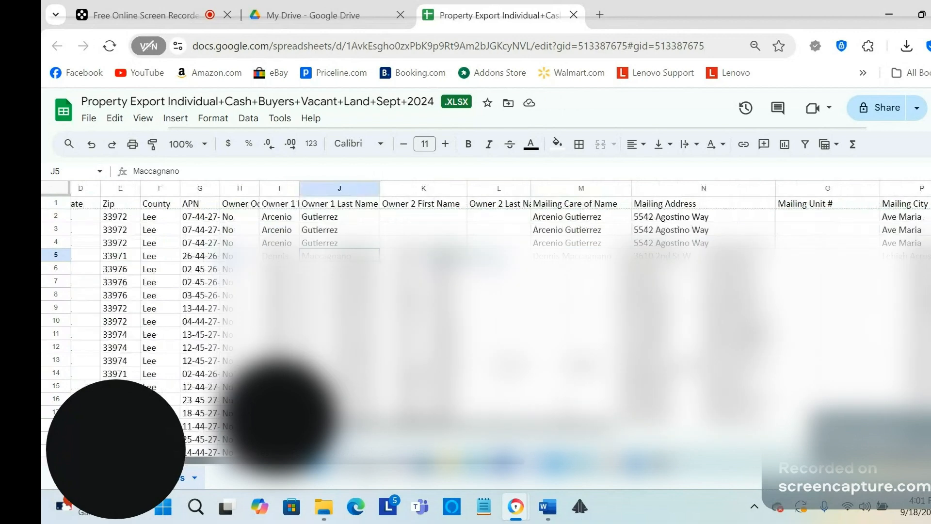
Remove duplicate rows from the entire sheet, clearing the selection of all columns and analyzing only the chosen column.
drag(353, 461, 354, 460)
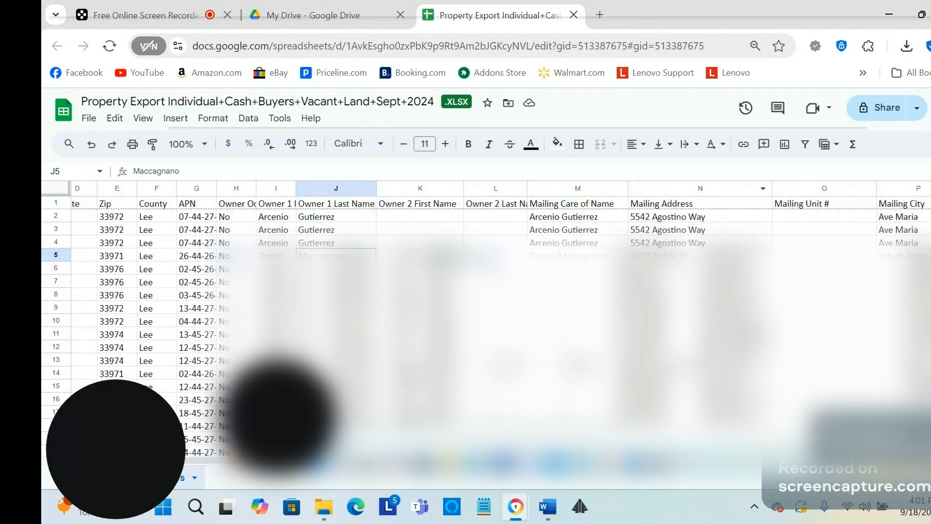
click(55, 189)
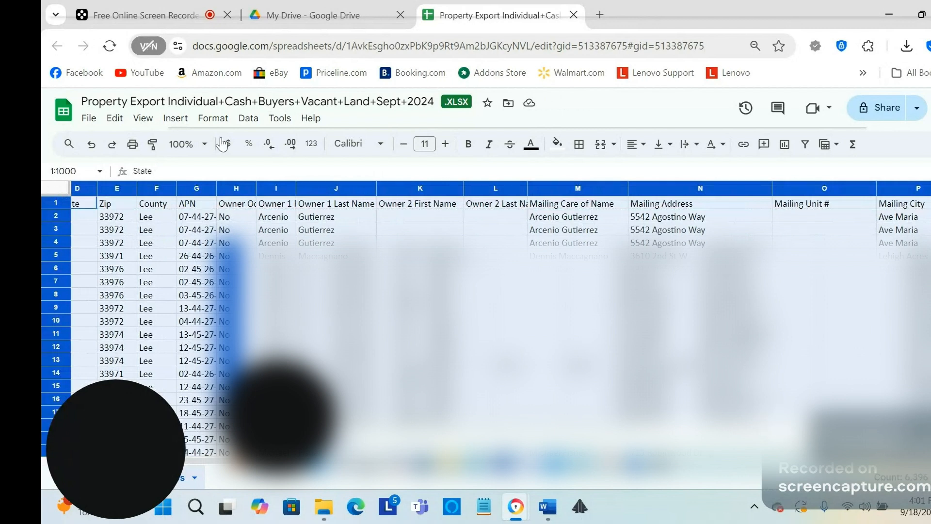
click(248, 119)
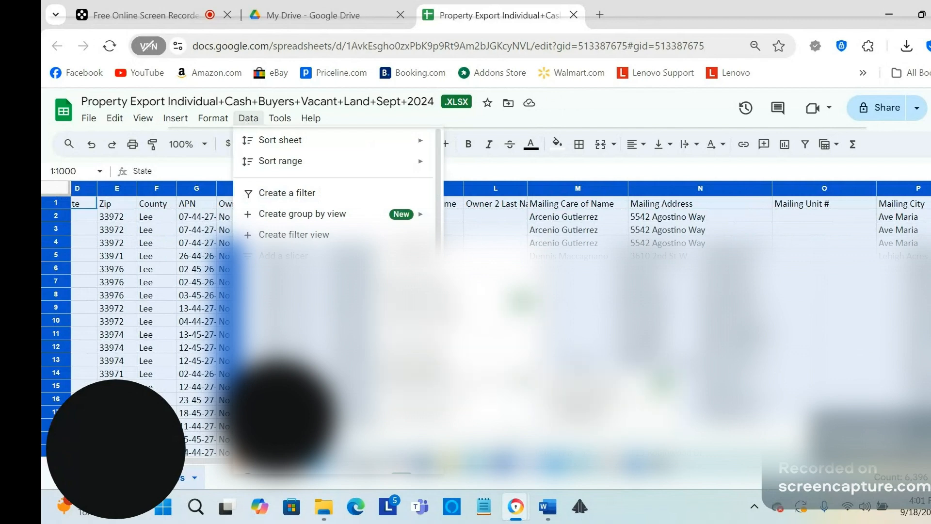
click(489, 431)
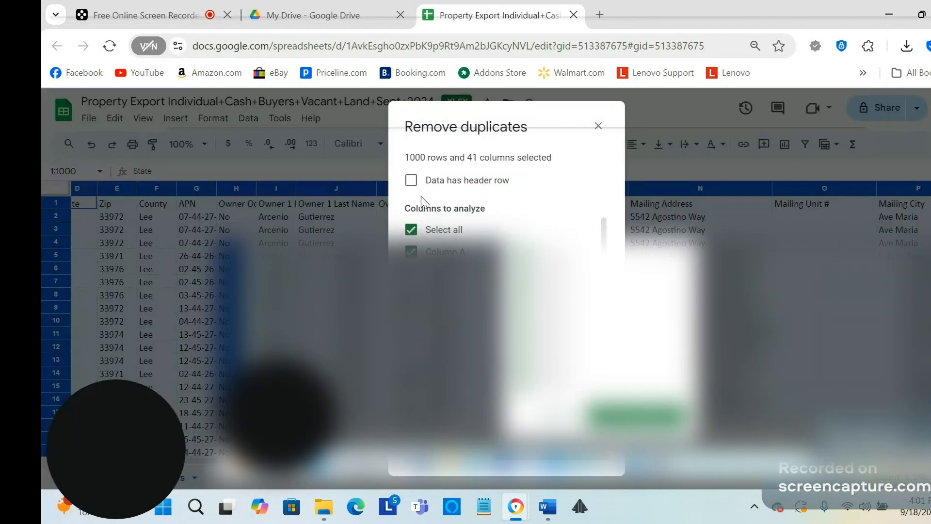
click(411, 230)
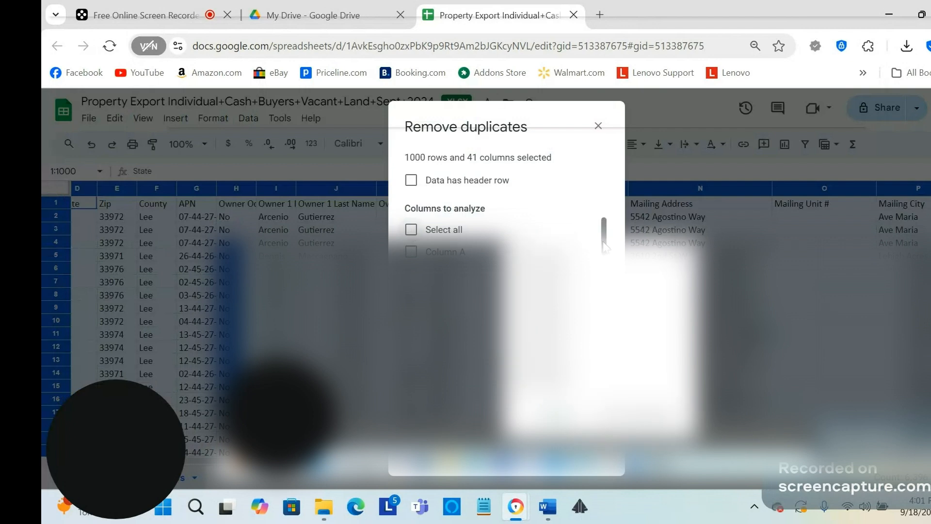
scroll(604, 246, down, 3)
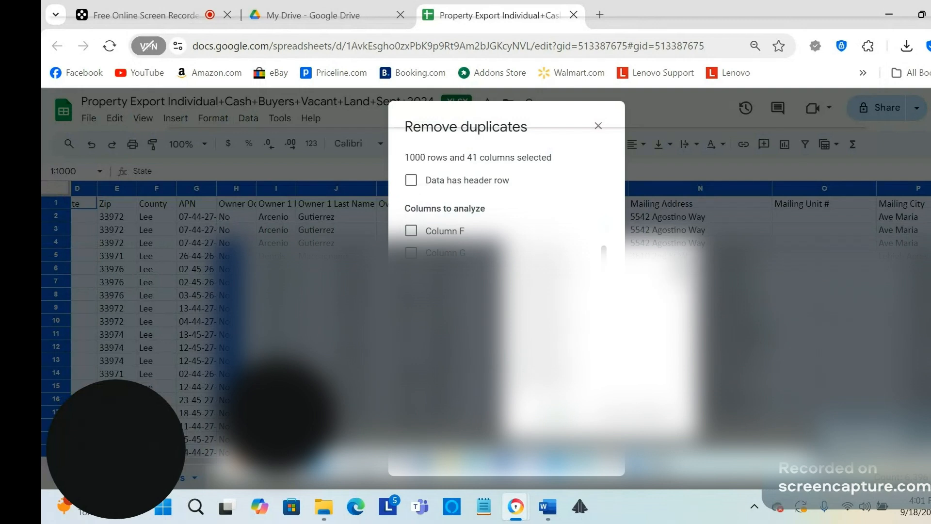
scroll(604, 246, down, 3)
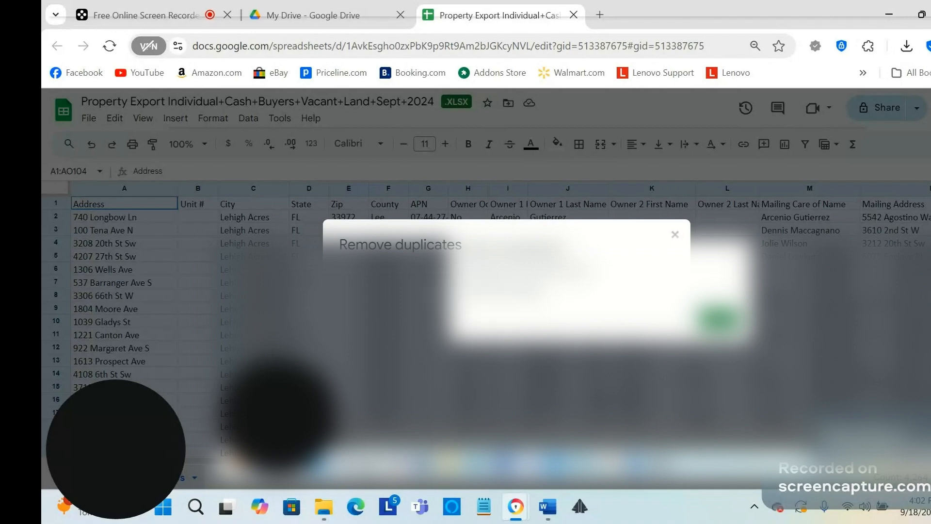
click(717, 319)
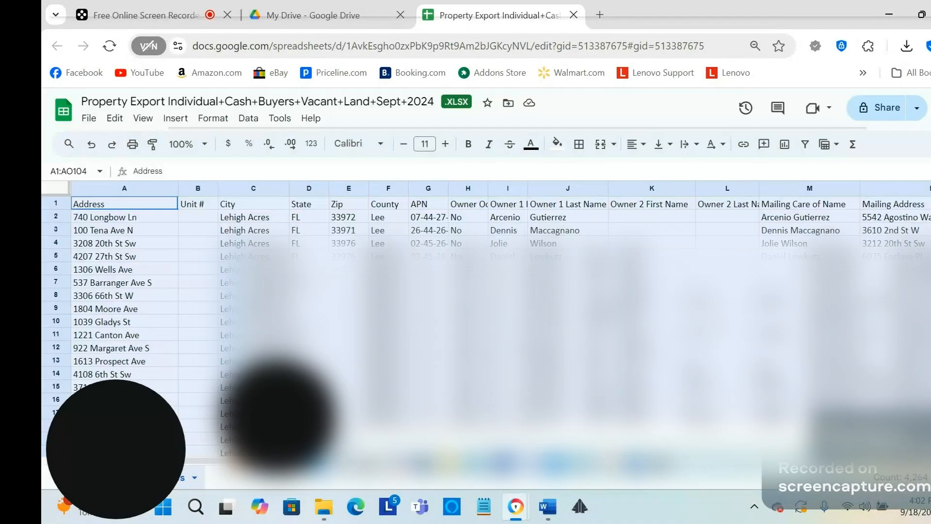
Review the deduplicated records, including the Mailing Address column, down to the end of the list and return to the header row.
click(122, 324)
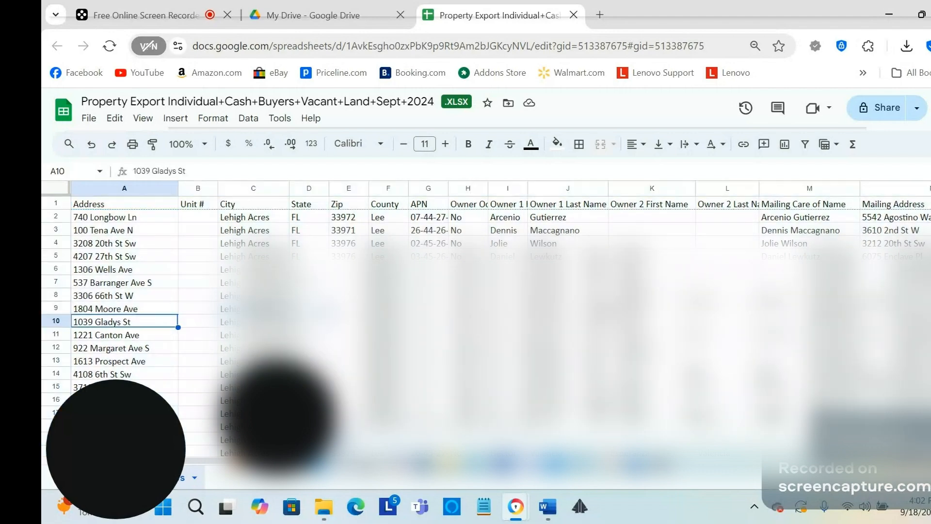
click(895, 204)
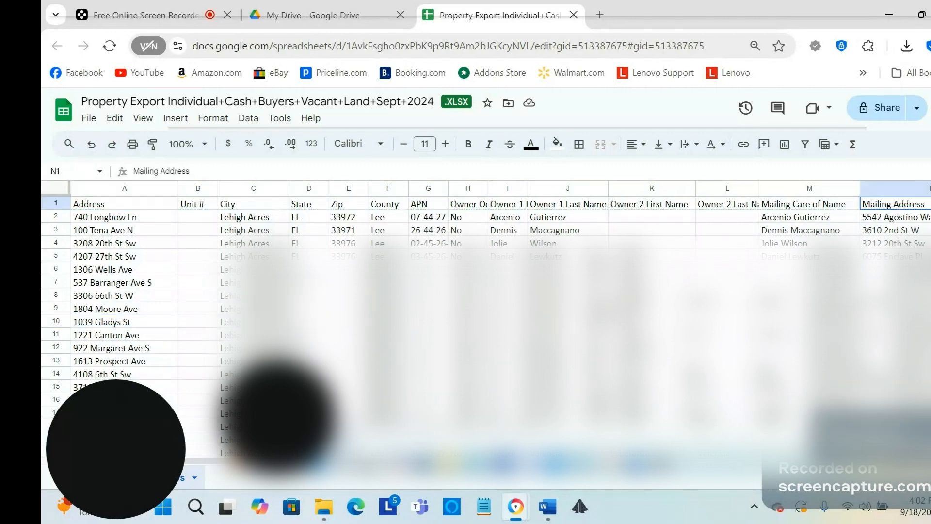
scroll(485, 324, down, 20)
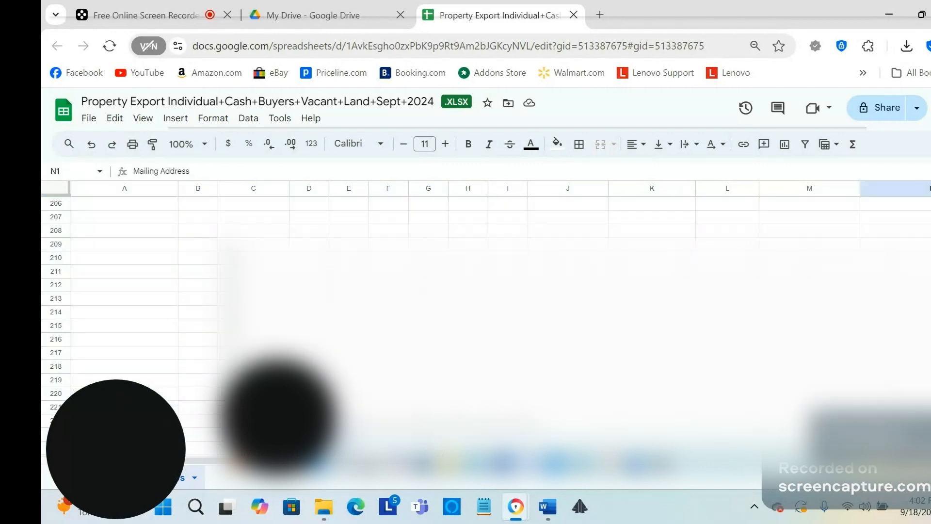
scroll(485, 325, up, 20)
scroll(485, 325, up, 20)
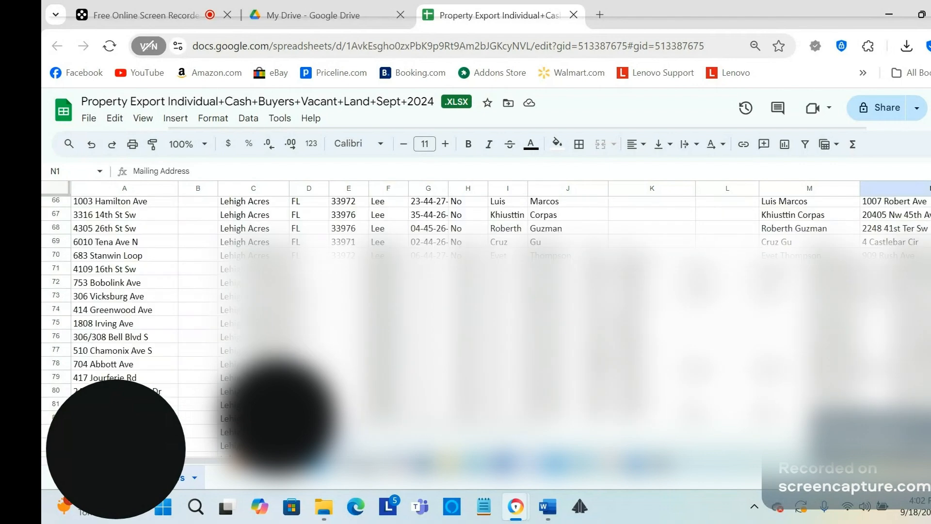
scroll(485, 325, down, 9)
scroll(903, 217, down, 1)
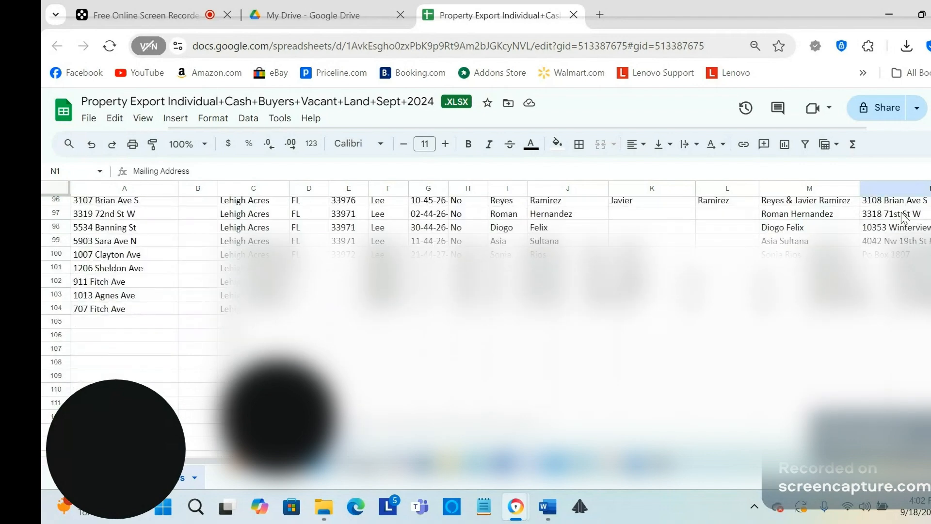
scroll(485, 325, up, 20)
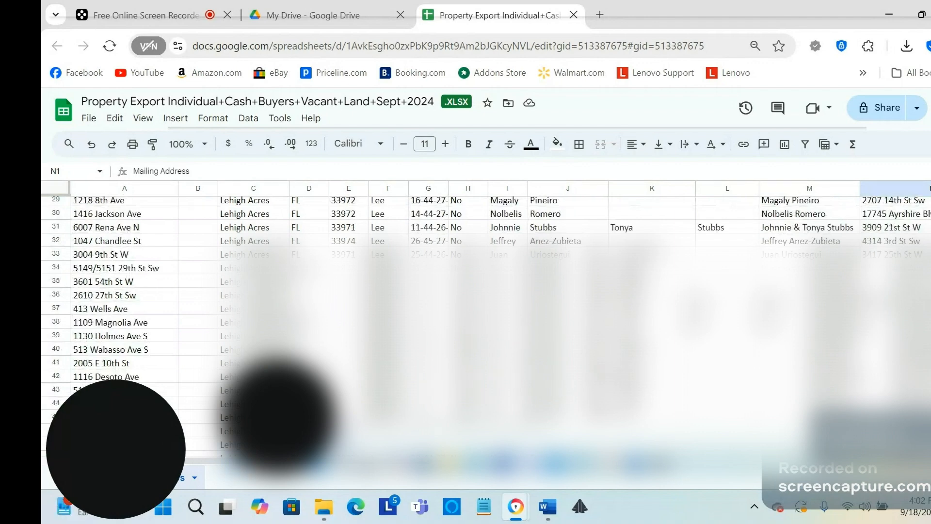
scroll(484, 320, up, 9)
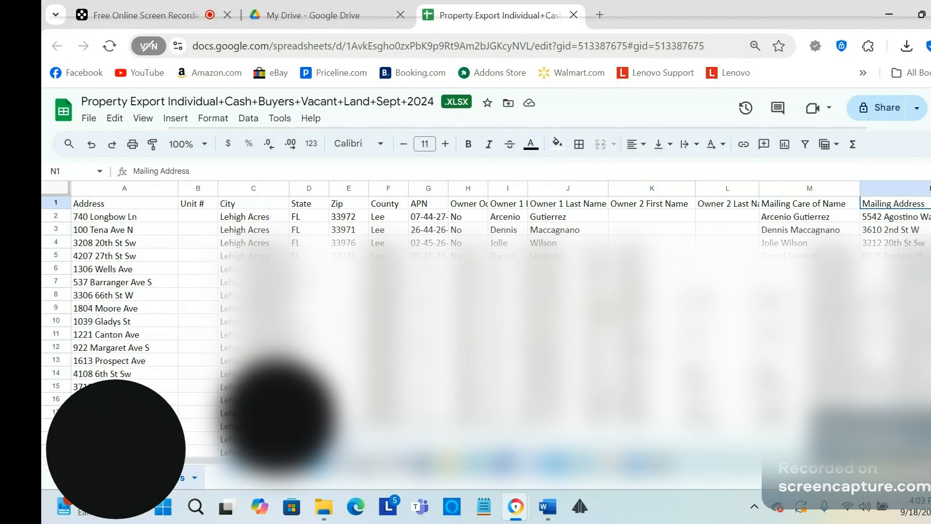
scroll(485, 320, down, 3)
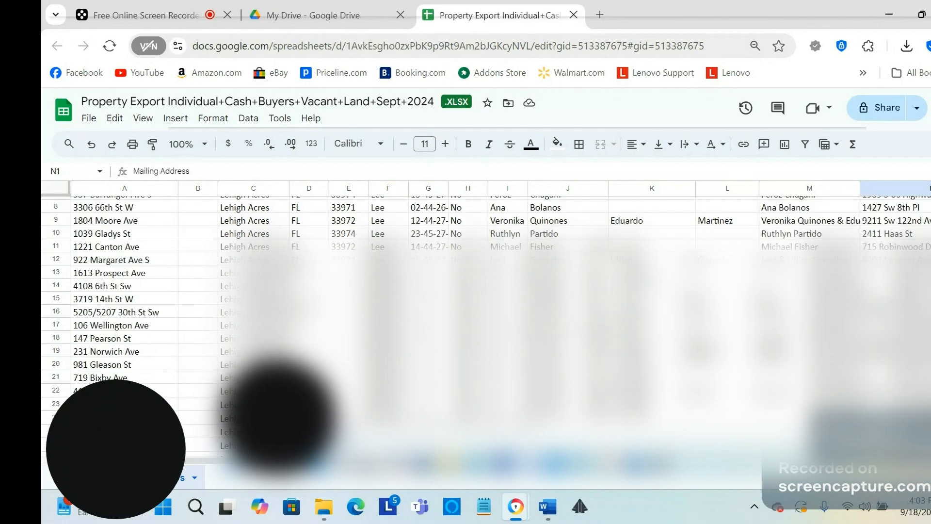
scroll(485, 320, up, 3)
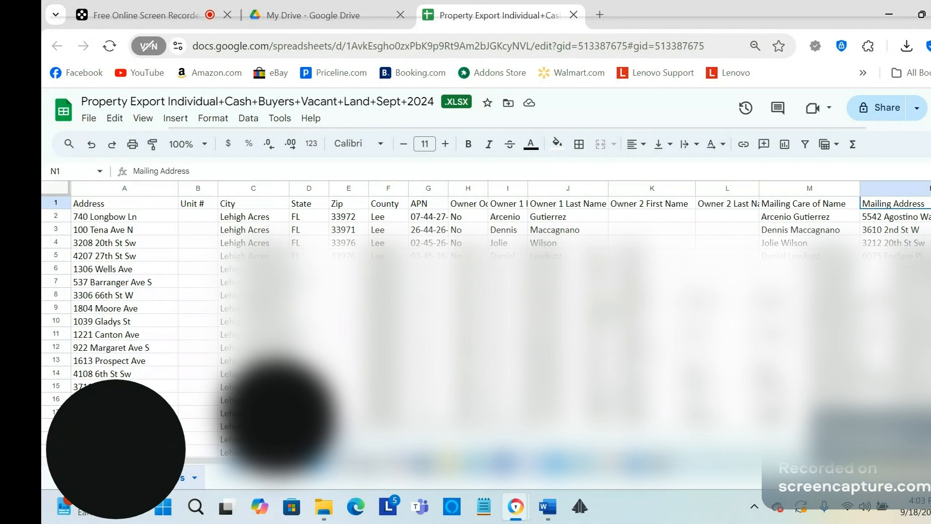
scroll(485, 320, down, 4)
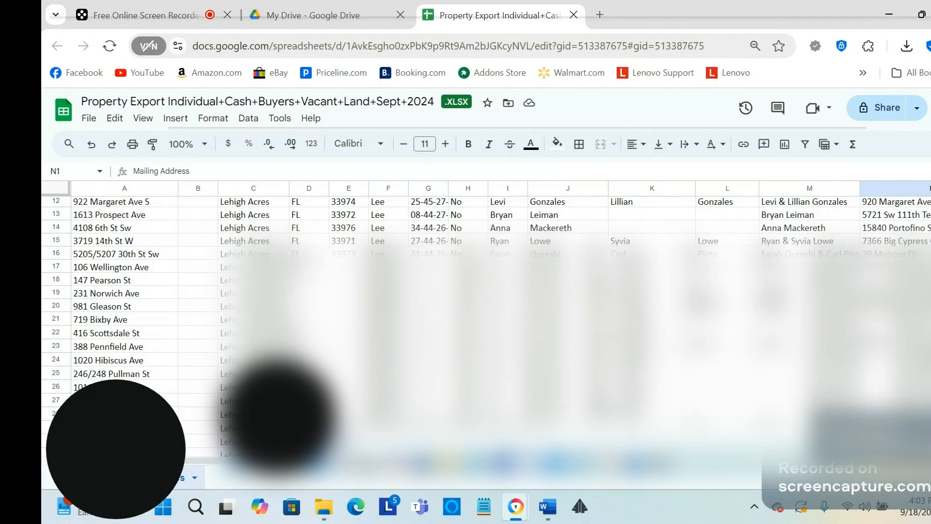
scroll(484, 321, down, 20)
scroll(485, 320, up, 20)
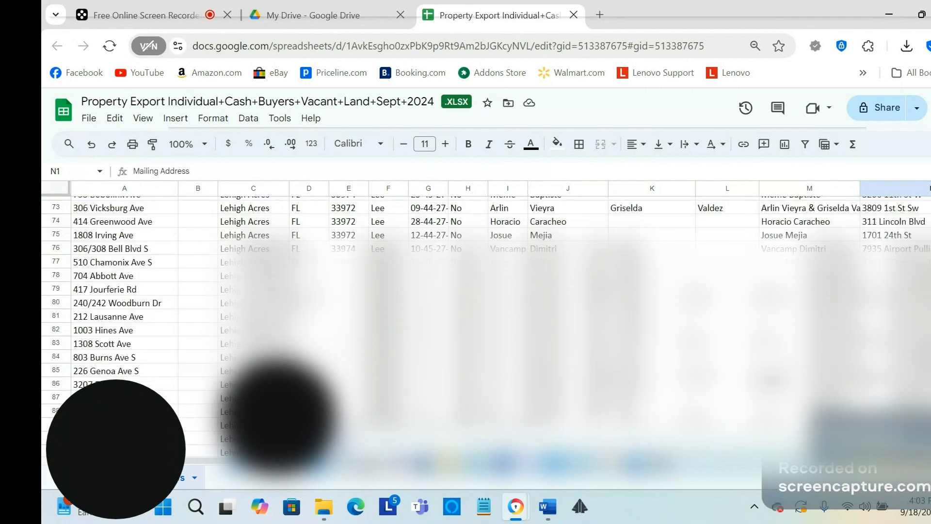
scroll(484, 320, down, 16)
scroll(485, 320, up, 20)
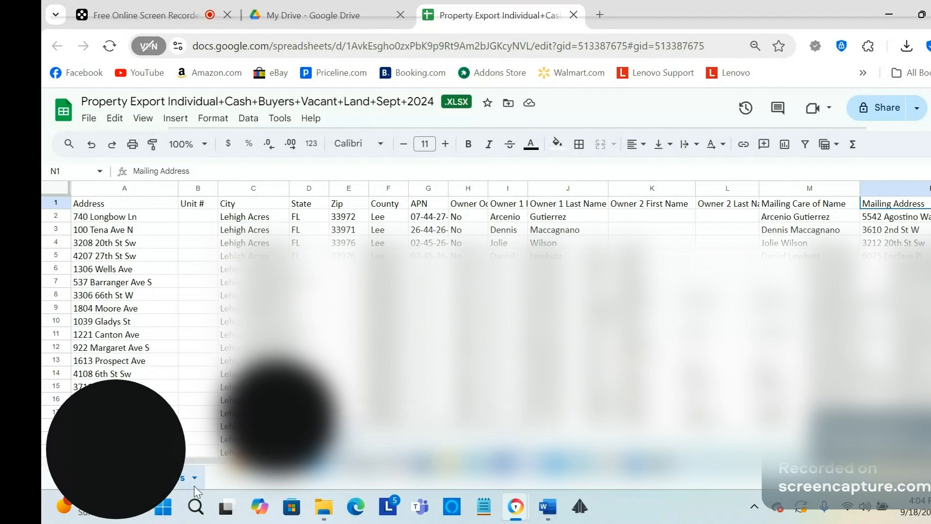
Download the cleaned spreadsheet as an .xlsx file and open it from the recent download history.
drag(218, 464, 45, 416)
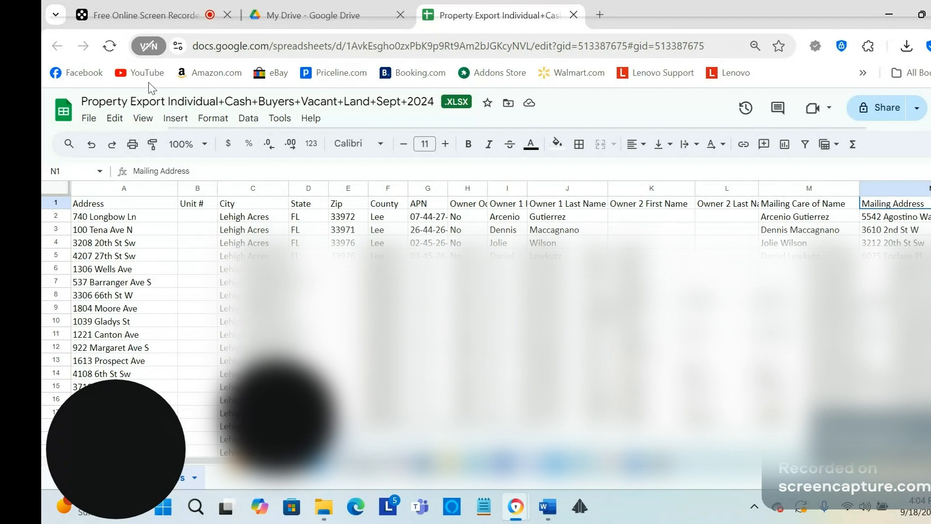
click(87, 119)
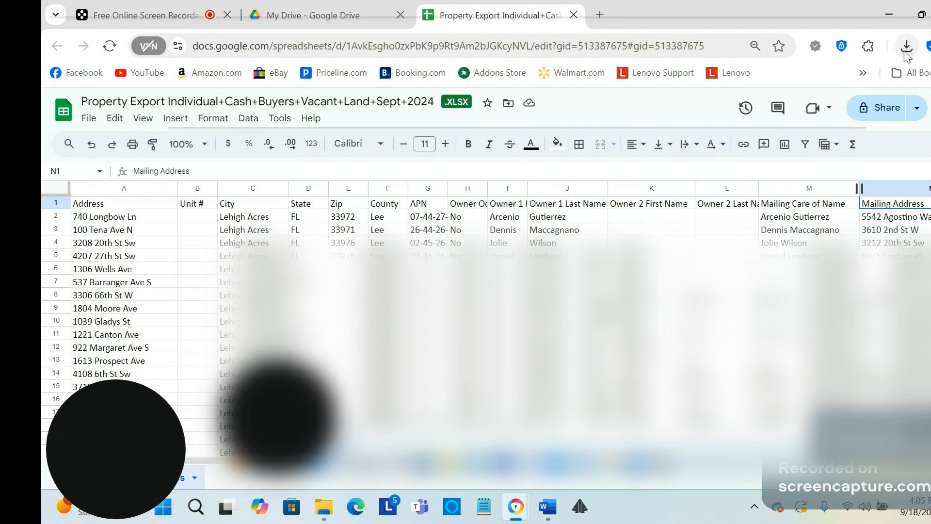
click(906, 47)
mouse_move(851, 123)
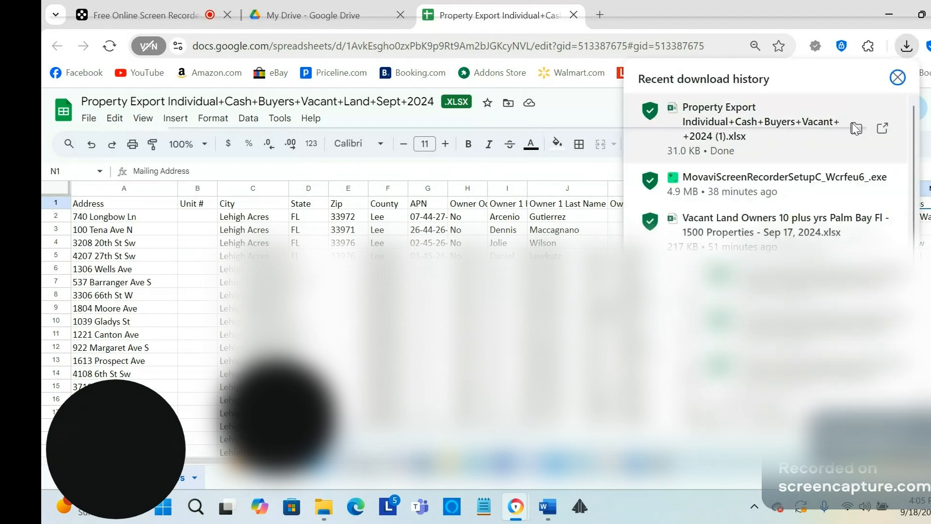
click(759, 122)
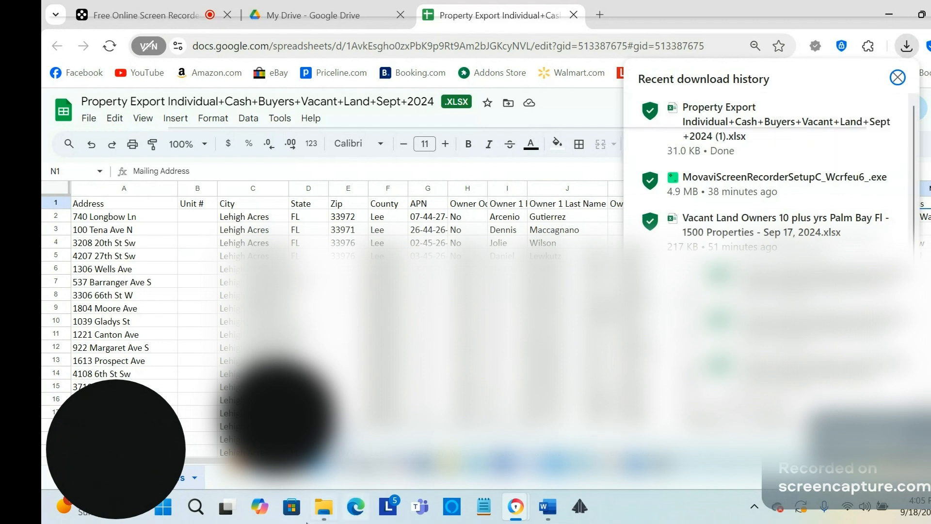
Look for the downloaded workbook in the Downloads folder in File Explorer, then close the folder window.
click(322, 508)
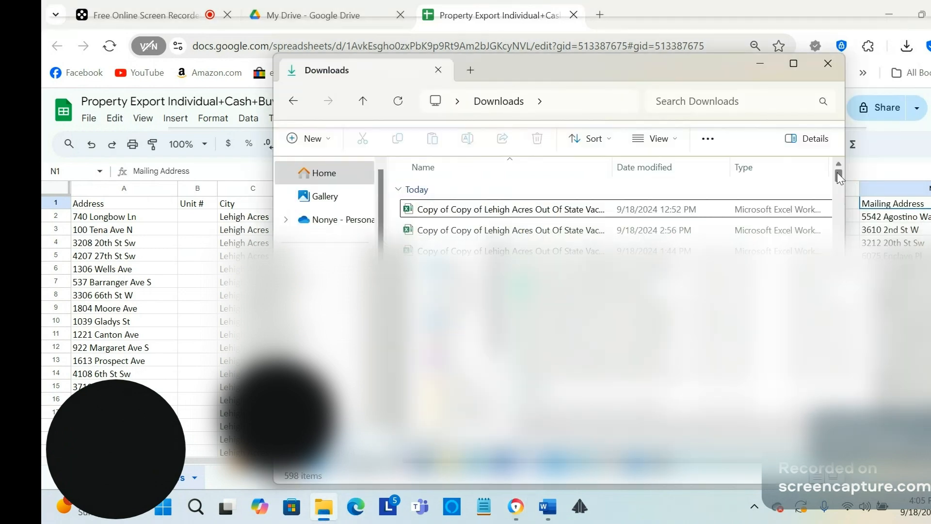
mouse_move(837, 174)
mouse_down()
mouse_move(841, 188)
mouse_move(839, 167)
mouse_up()
click(839, 56)
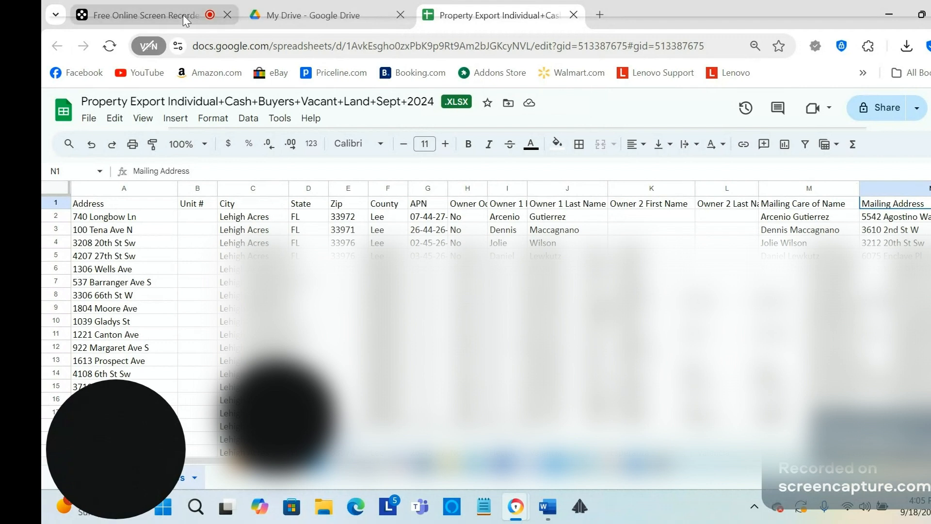
mouse_move(173, 13)
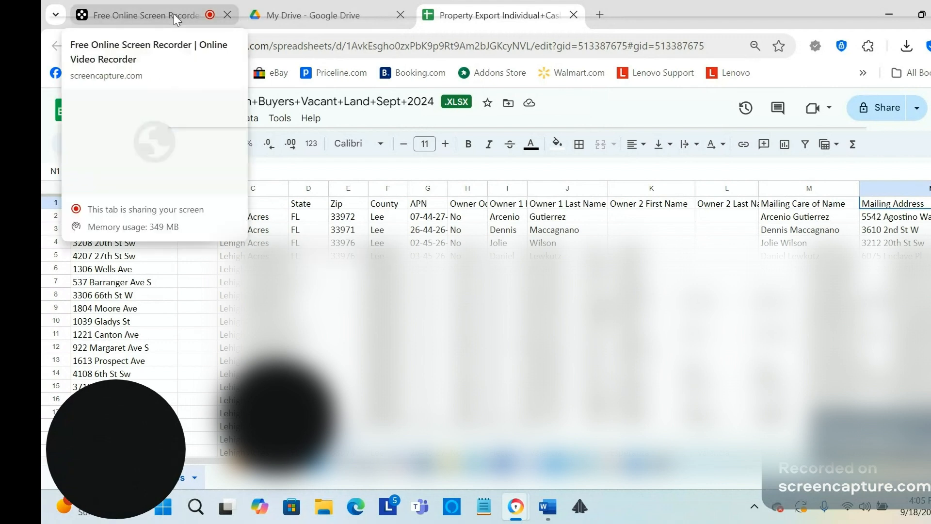